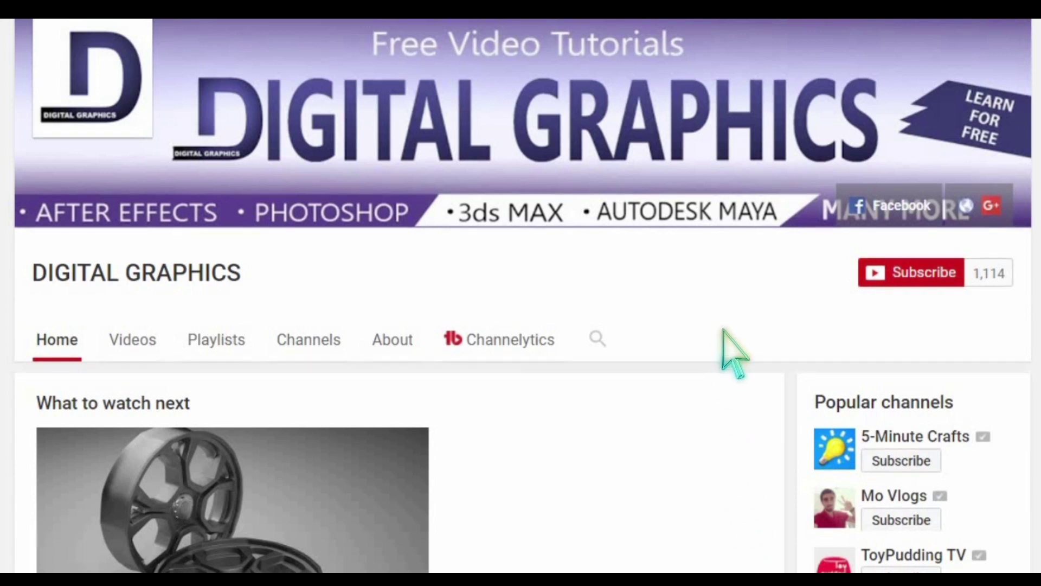
# Step: Subscribe to the DIGITAL GRAPHICS YouTube channel with the red Subscribe button
pyautogui.click(871, 274)
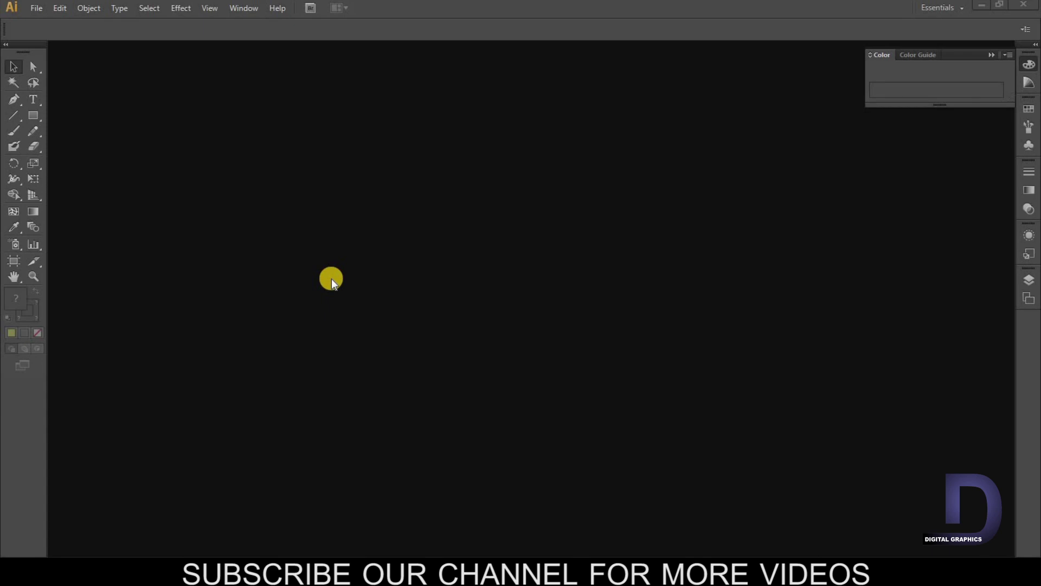
# Step: Create a new A3 CMYK document (16.54 × 11.69 in) via File > New
pyautogui.click(37, 8)
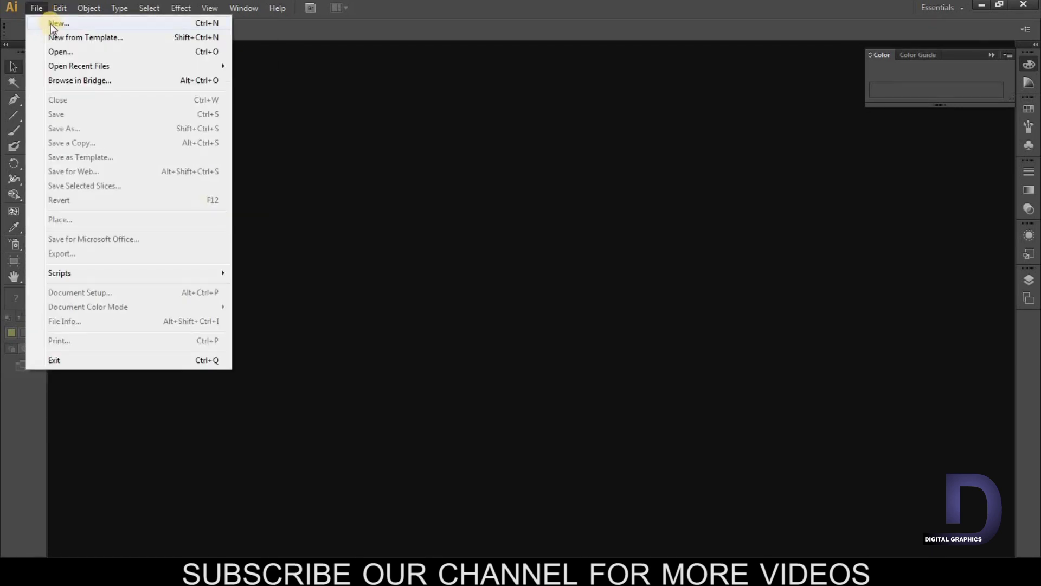
pyautogui.click(52, 23)
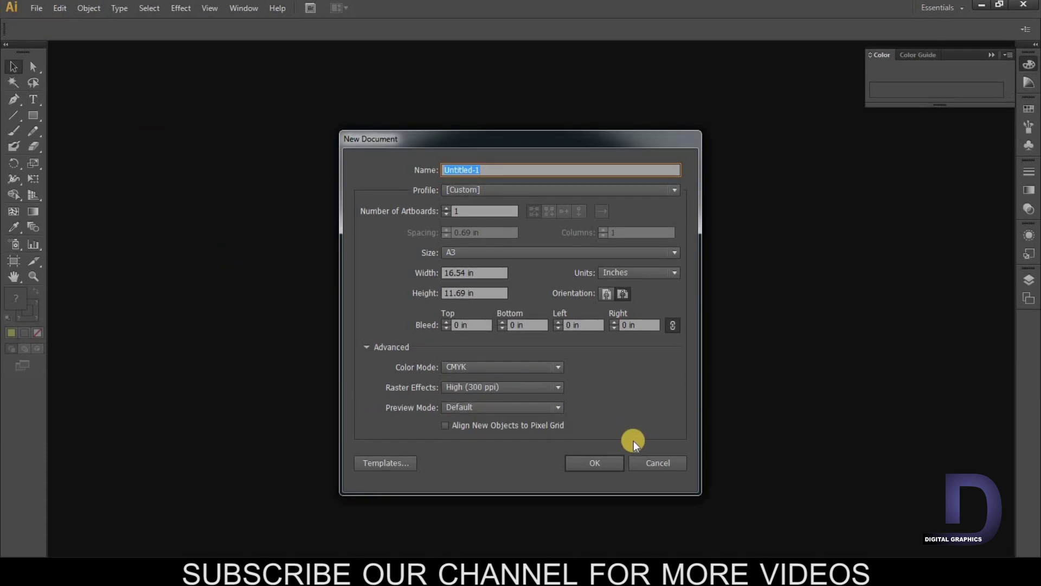
pyautogui.click(597, 463)
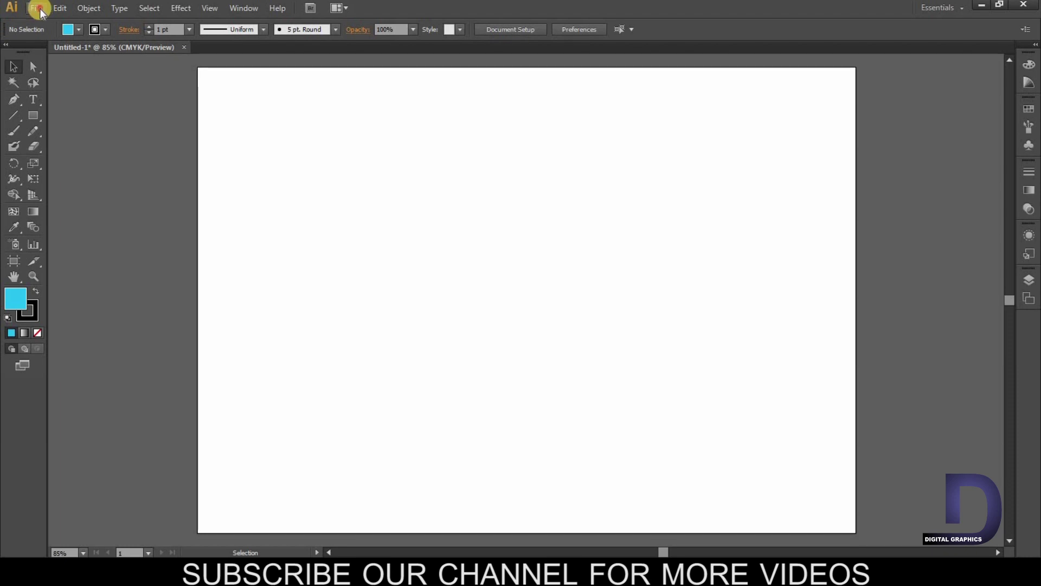
# Step: In Document Setup, enable Simulate Colored Paper with a magenta paper colour
pyautogui.click(37, 8)
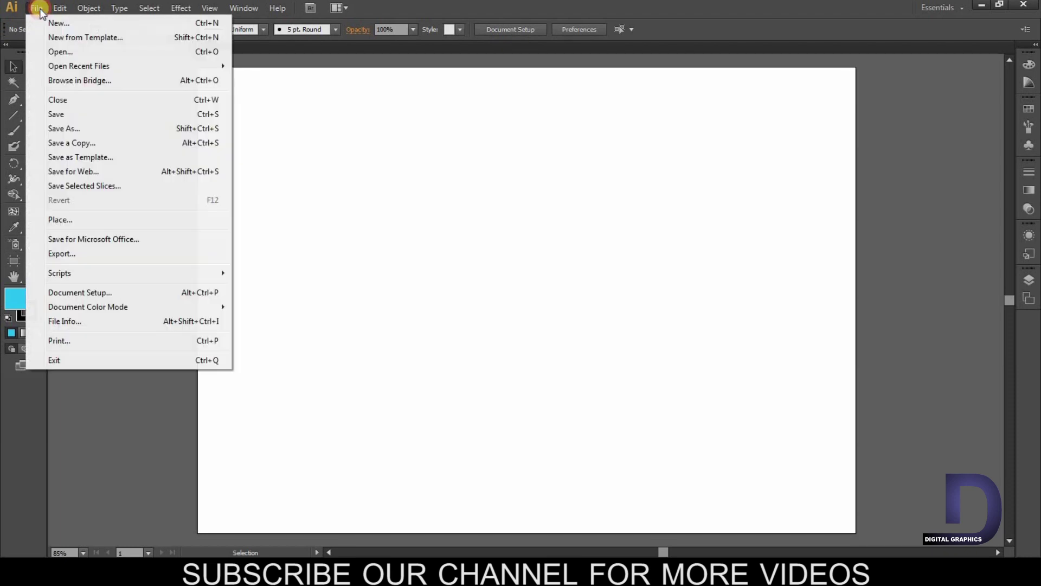
pyautogui.click(94, 294)
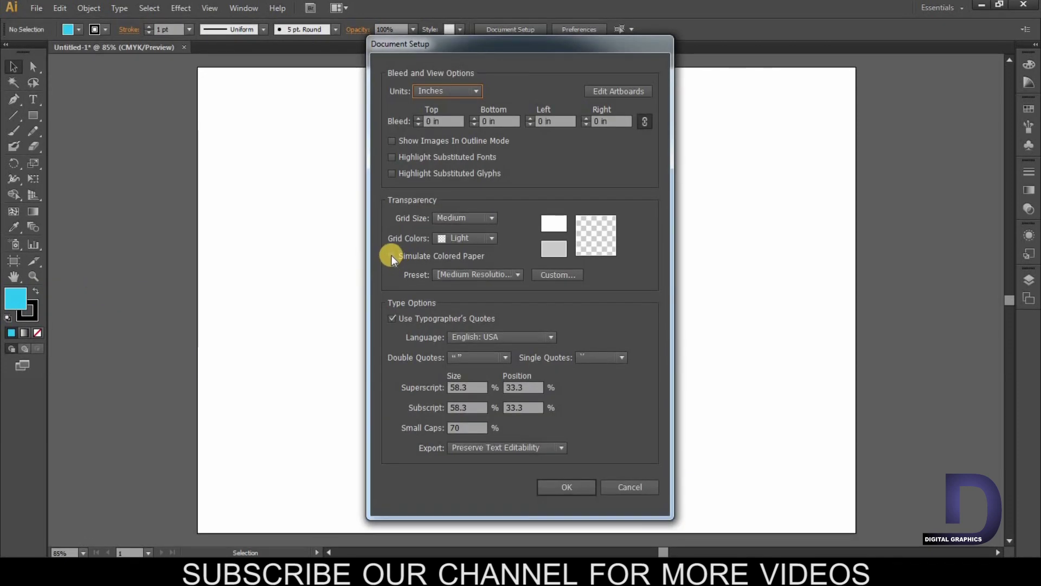
pyautogui.click(391, 256)
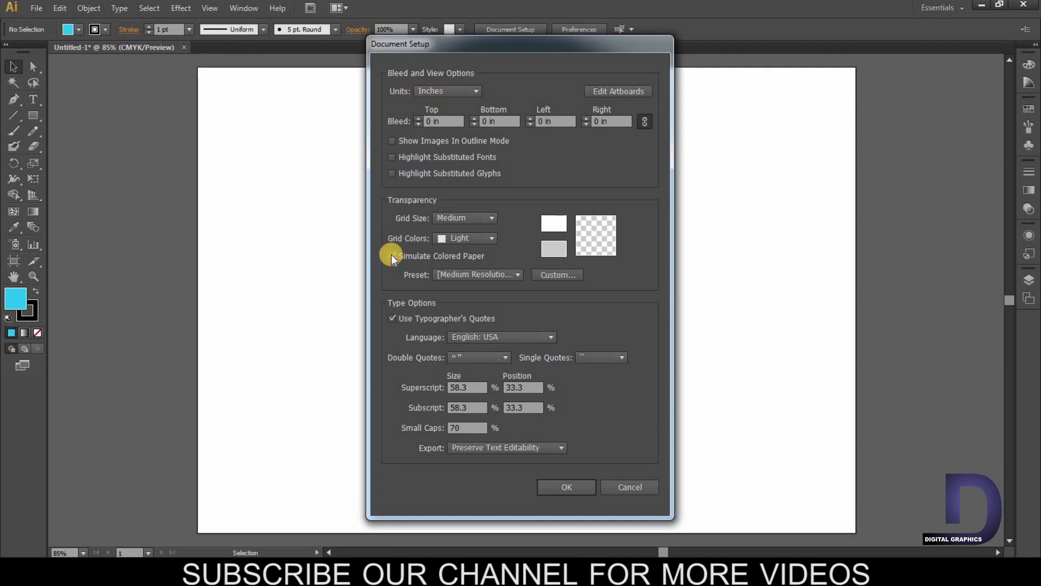
pyautogui.click(553, 225)
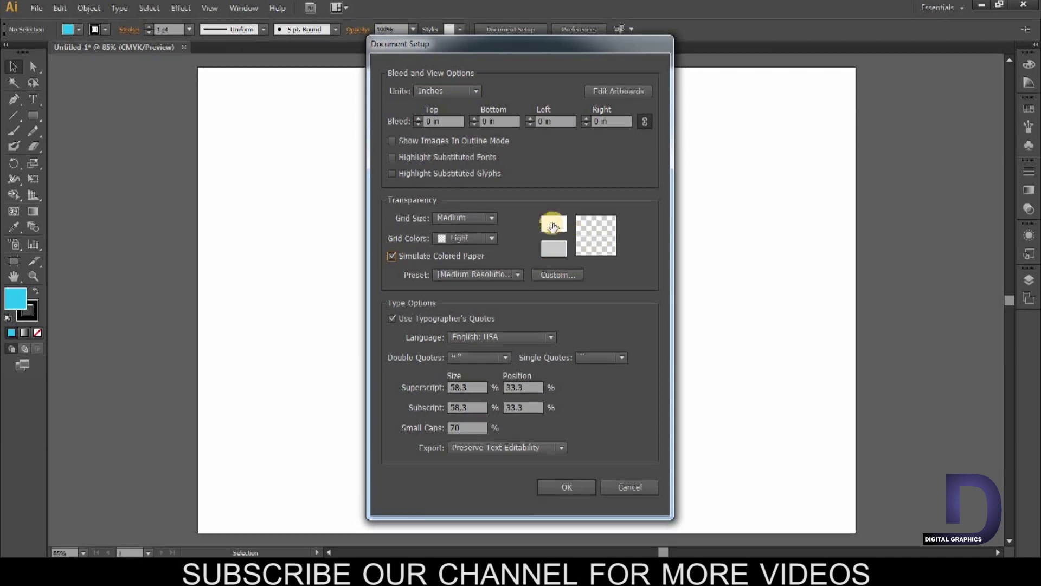
pyautogui.click(557, 228)
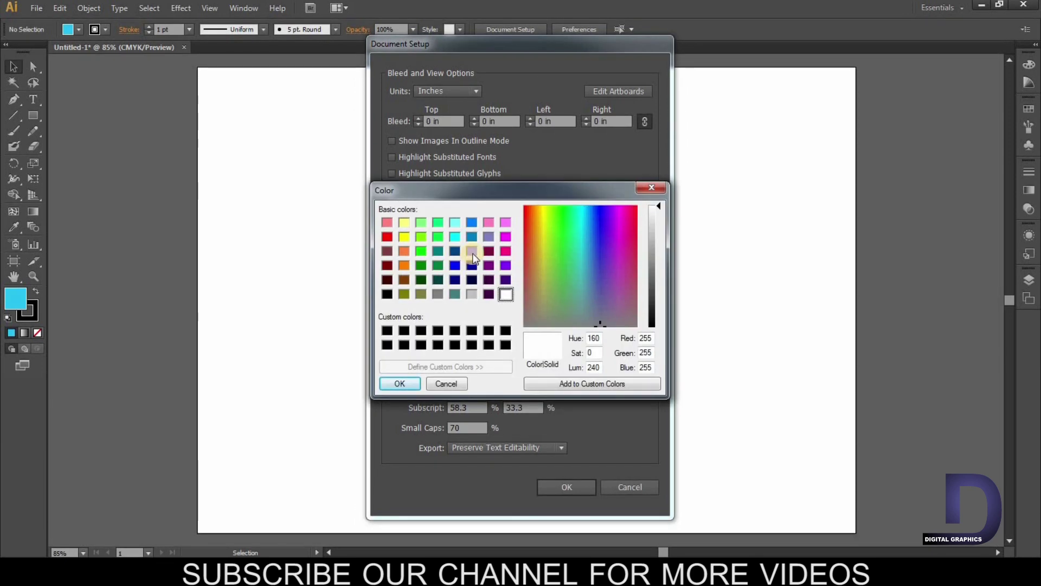
pyautogui.click(505, 253)
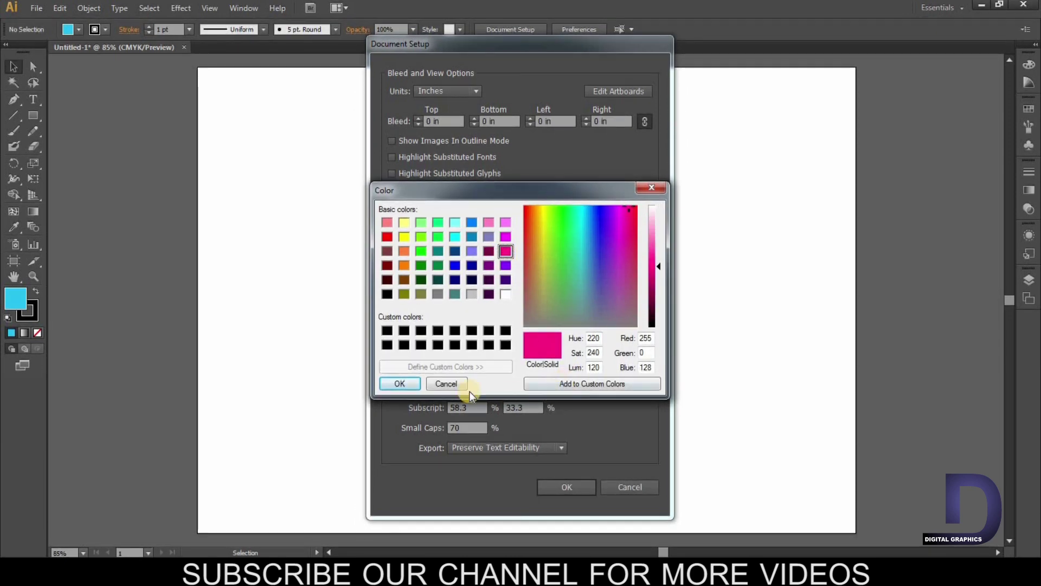
pyautogui.click(399, 383)
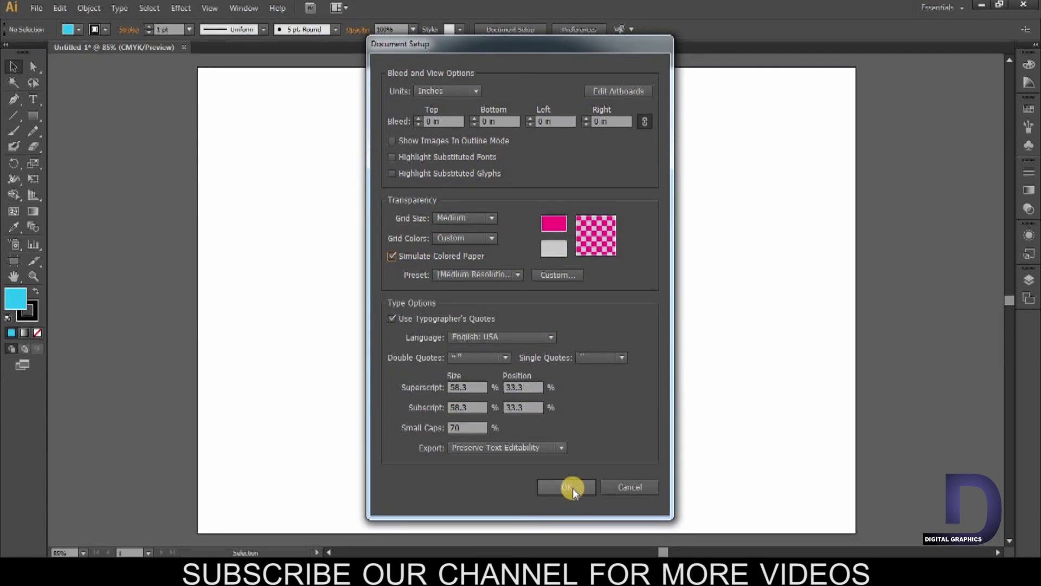
pyautogui.click(569, 487)
pyautogui.click(59, 8)
pyautogui.click(36, 8)
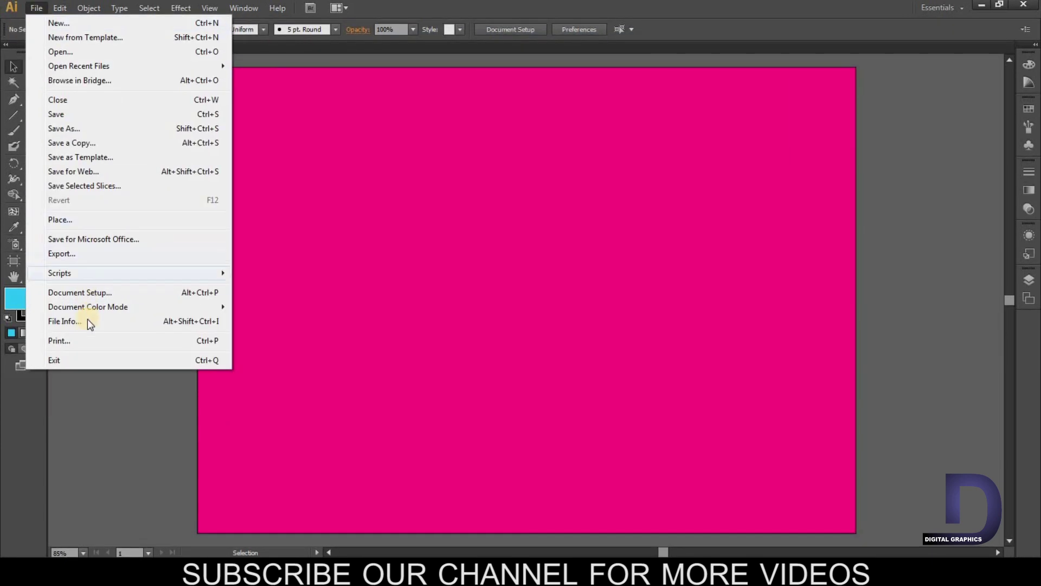
# Step: In Document Setup, uncheck Simulate Colored Paper and reset the paper colour to white
pyautogui.click(106, 298)
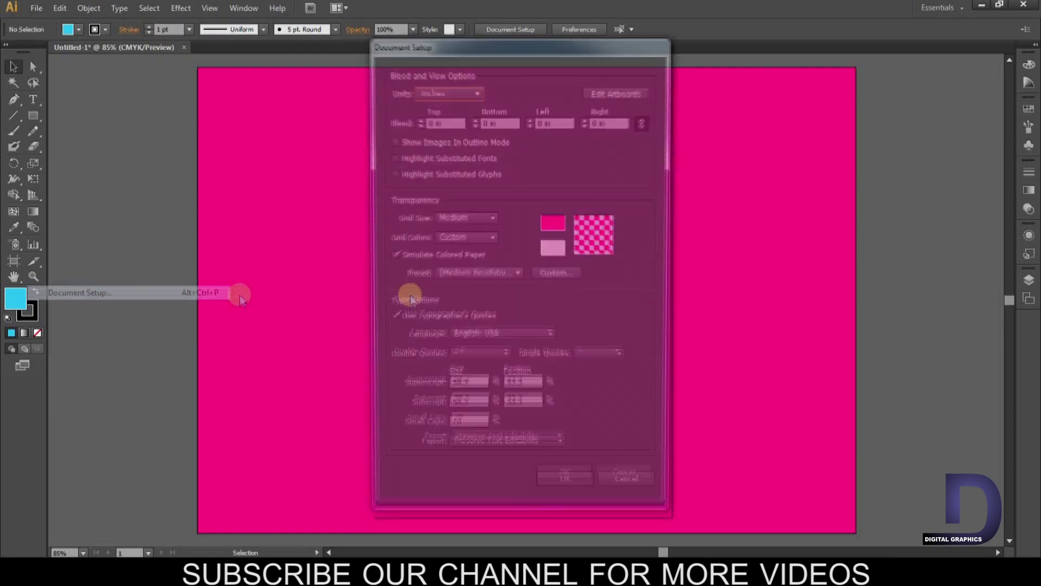
pyautogui.click(391, 255)
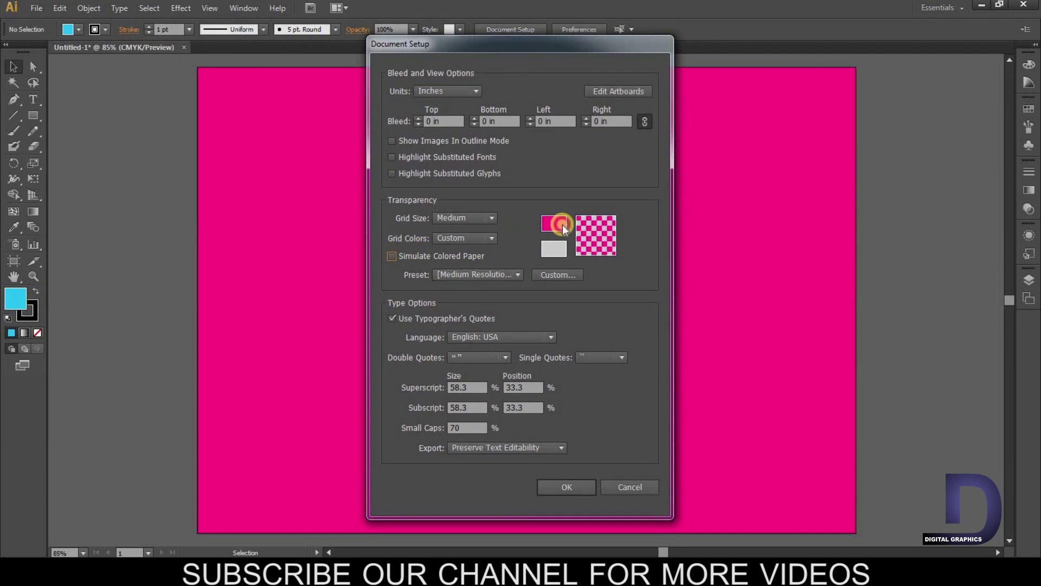
pyautogui.click(559, 224)
pyautogui.click(505, 294)
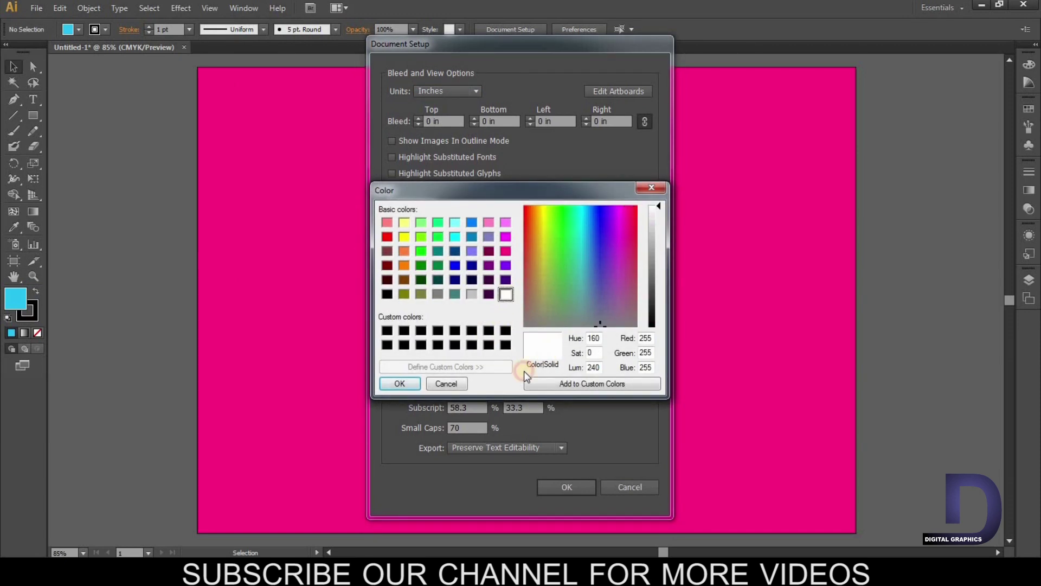
pyautogui.click(401, 384)
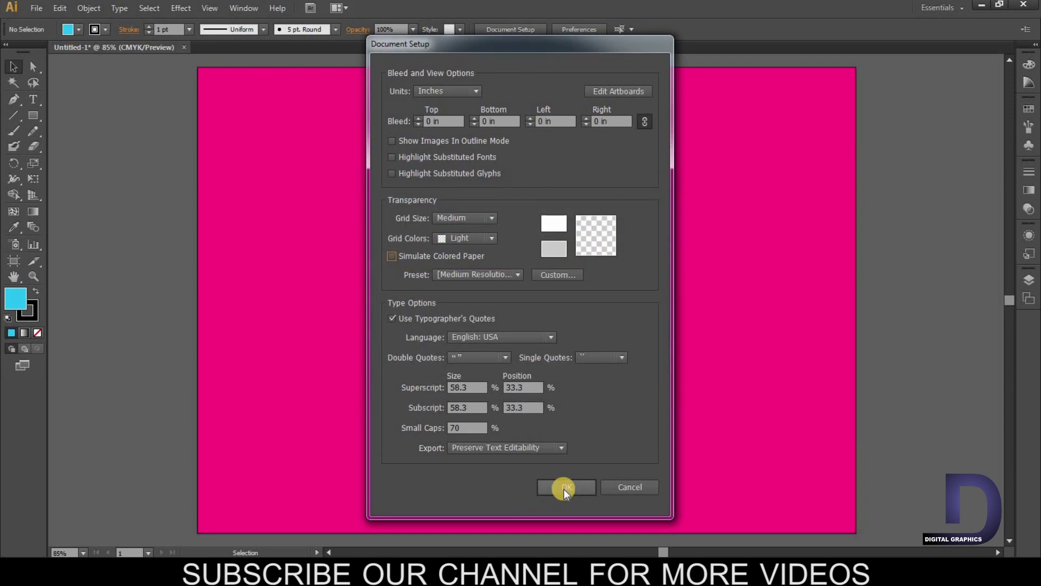
pyautogui.click(563, 487)
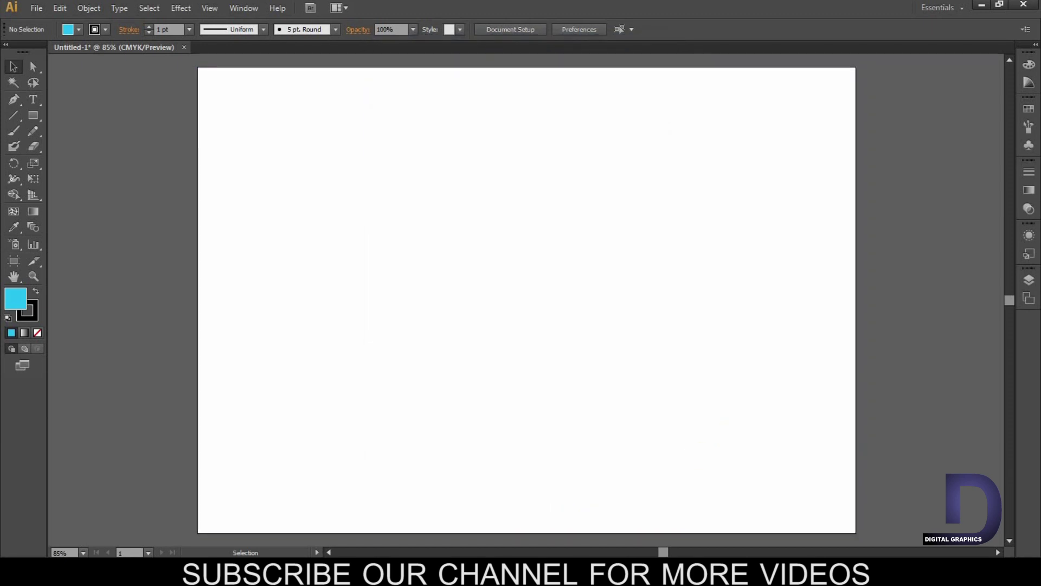
# Step: Draw a rectangle spanning the artboard from its top-left to bottom-right corner
pyautogui.click(1028, 64)
pyautogui.click(26, 116)
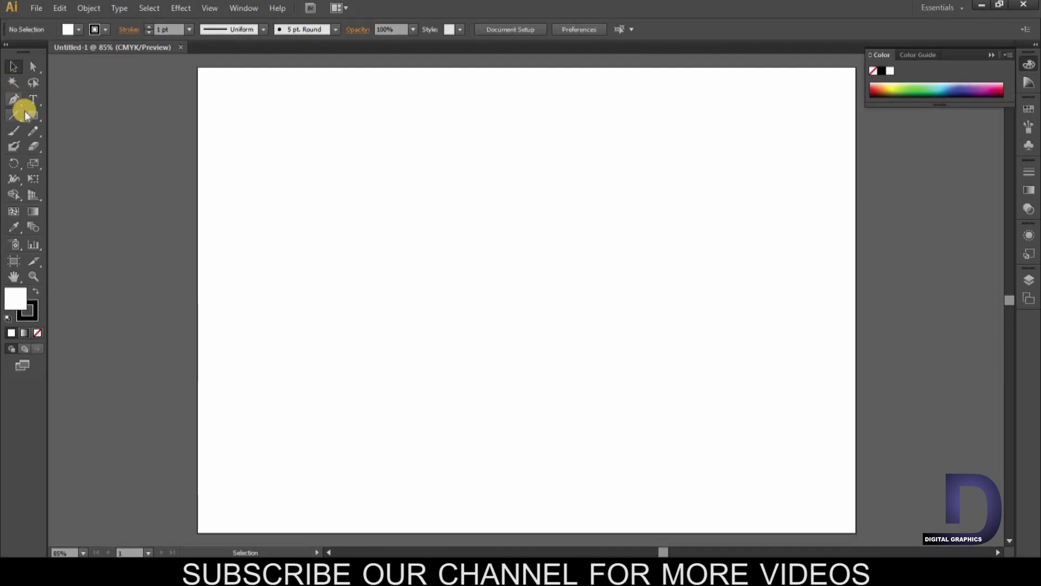
pyautogui.click(30, 115)
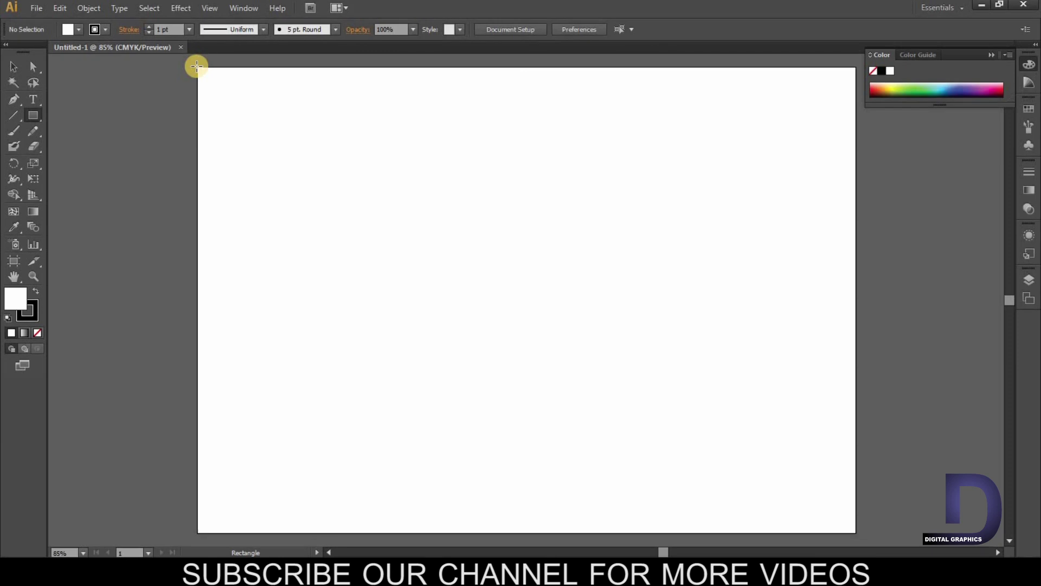
pyautogui.moveTo(197, 67); pyautogui.dragTo(578, 289)
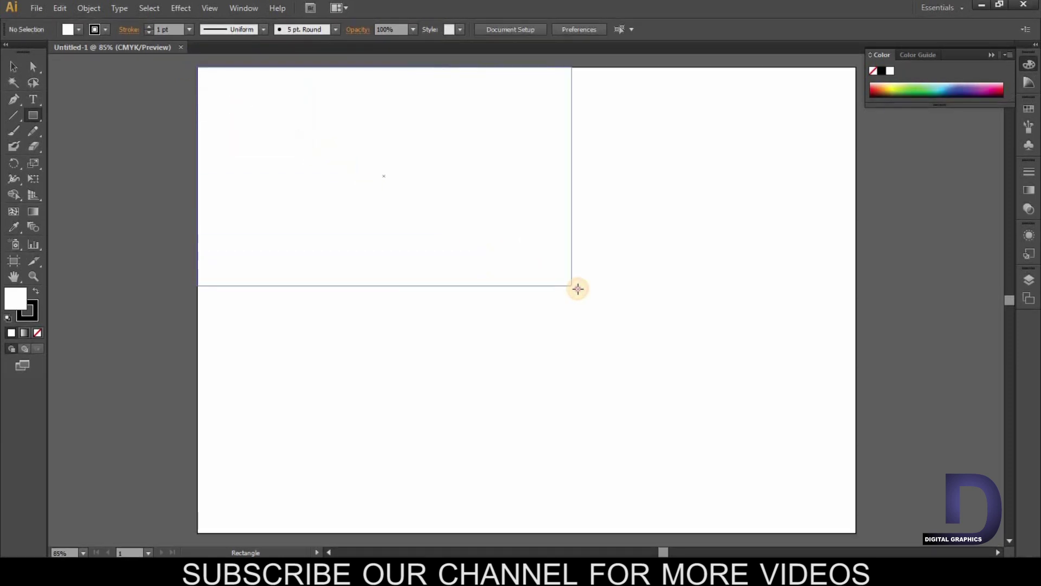
pyautogui.moveTo(578, 288); pyautogui.dragTo(856, 533)
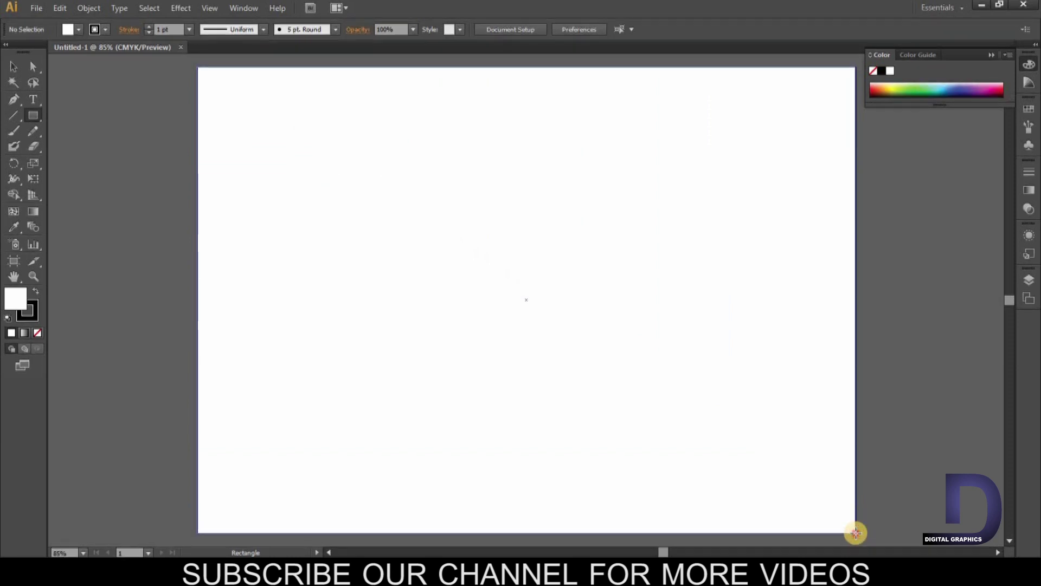
# Step: Fill the rectangle with light cyan 14C3F2 using the Color Picker
pyautogui.doubleClick(15, 300)
pyautogui.moveTo(650, 292)
pyautogui.mouseDown()
pyautogui.moveTo(685, 277)
pyautogui.moveTo(683, 310)
pyautogui.mouseUp()
pyautogui.moveTo(709, 393)
pyautogui.mouseDown()
pyautogui.moveTo(710, 315)
pyautogui.moveTo(676, 248)
pyautogui.mouseUp()
pyautogui.click(683, 314)
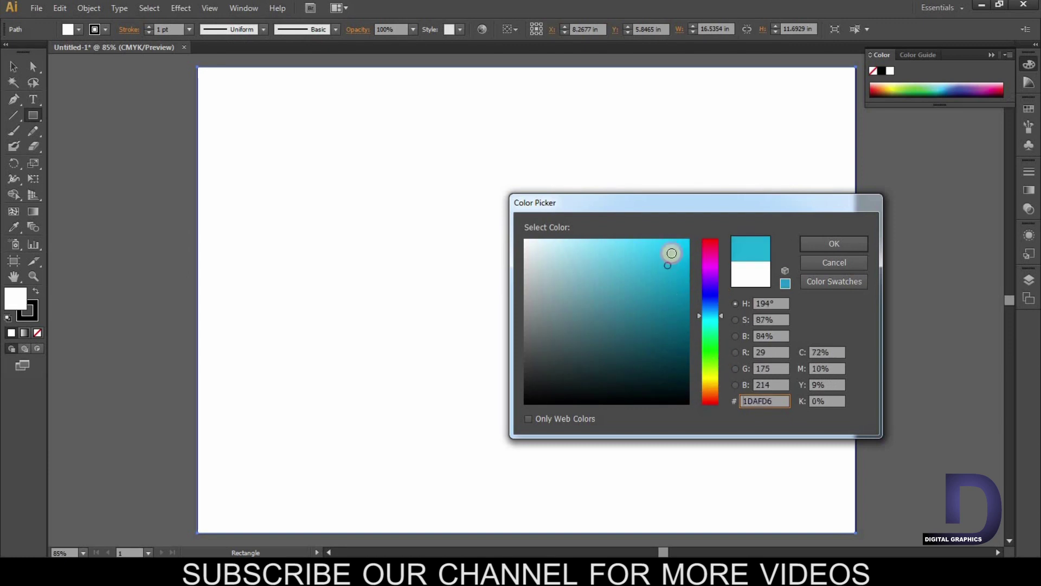
pyautogui.click(847, 247)
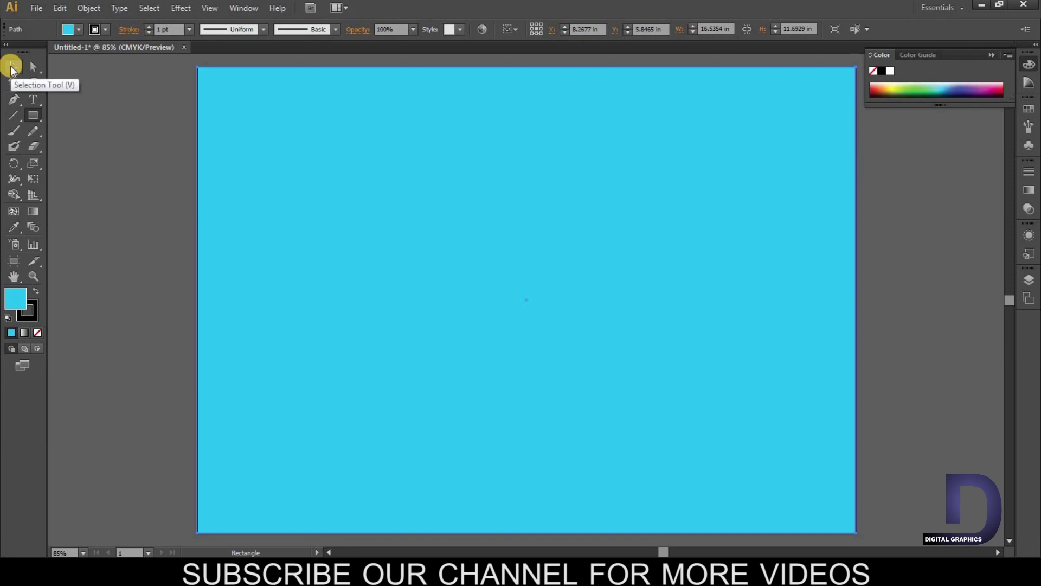
# Step: Rename Layer 1 to 'background' in Layer Options
pyautogui.click(13, 68)
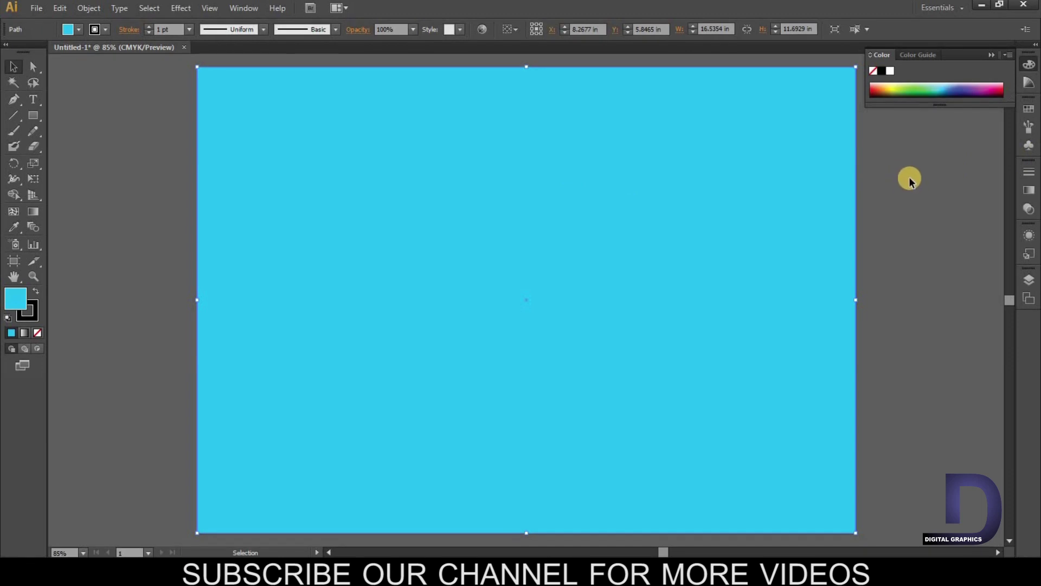
pyautogui.press('F7')
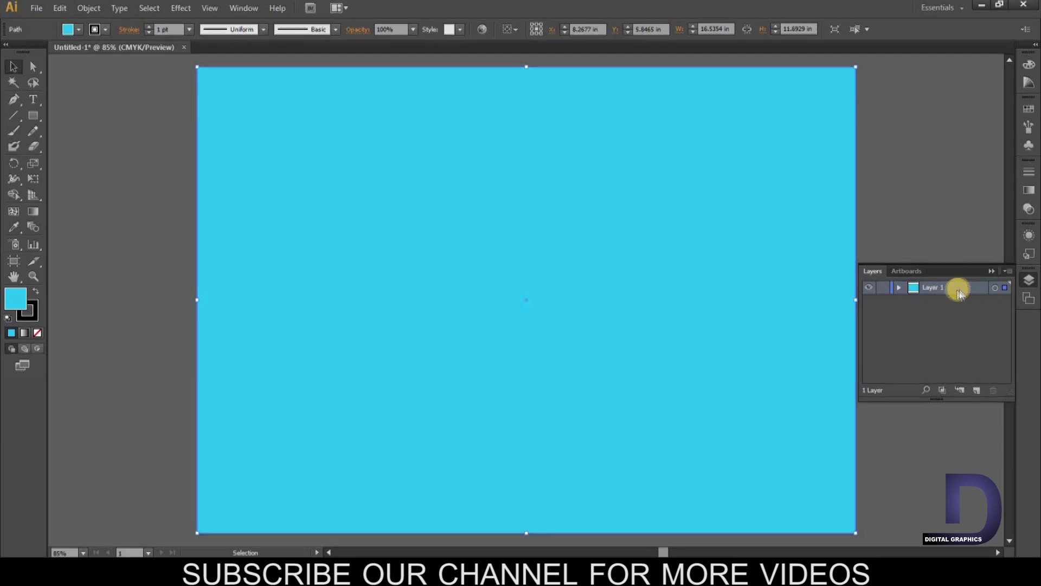
pyautogui.doubleClick(950, 288)
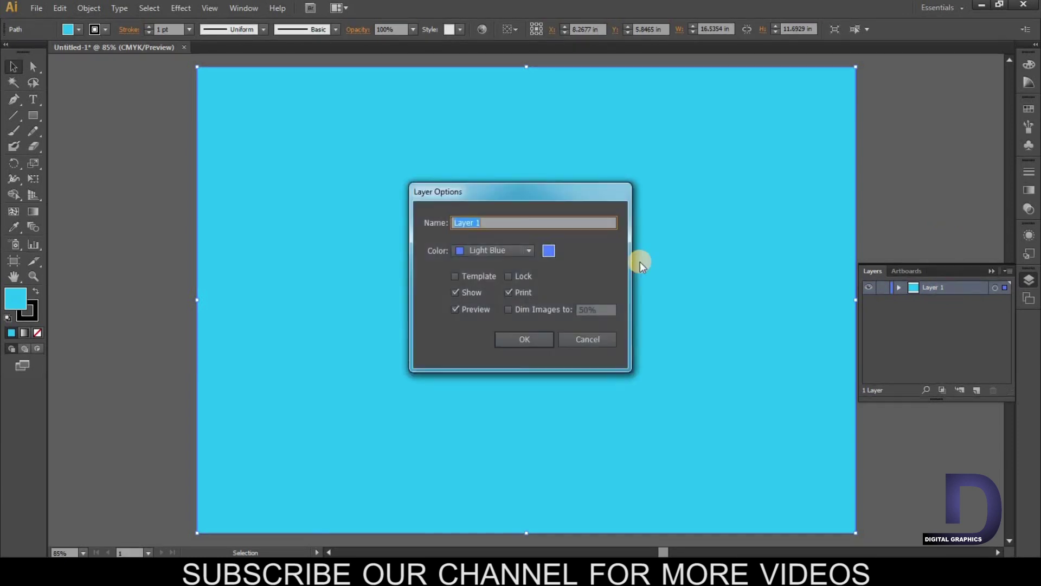
pyautogui.write('ba')
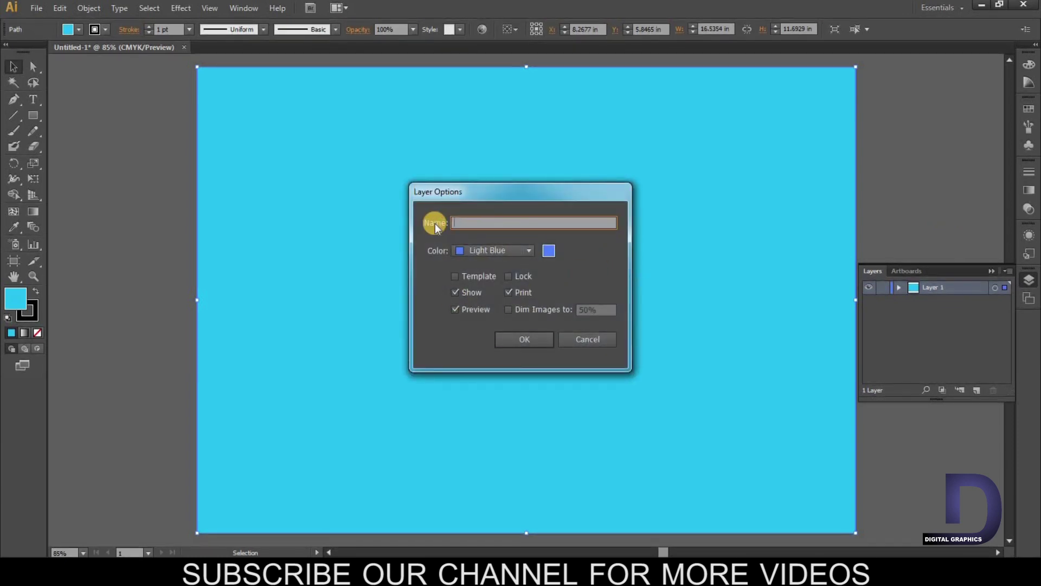
pyautogui.write('ckground')
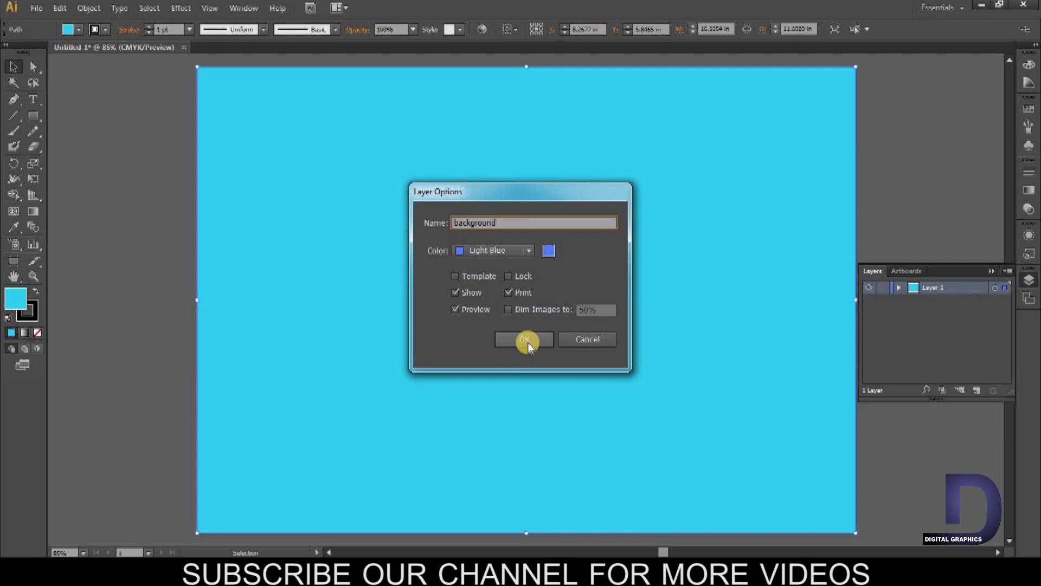
pyautogui.click(528, 342)
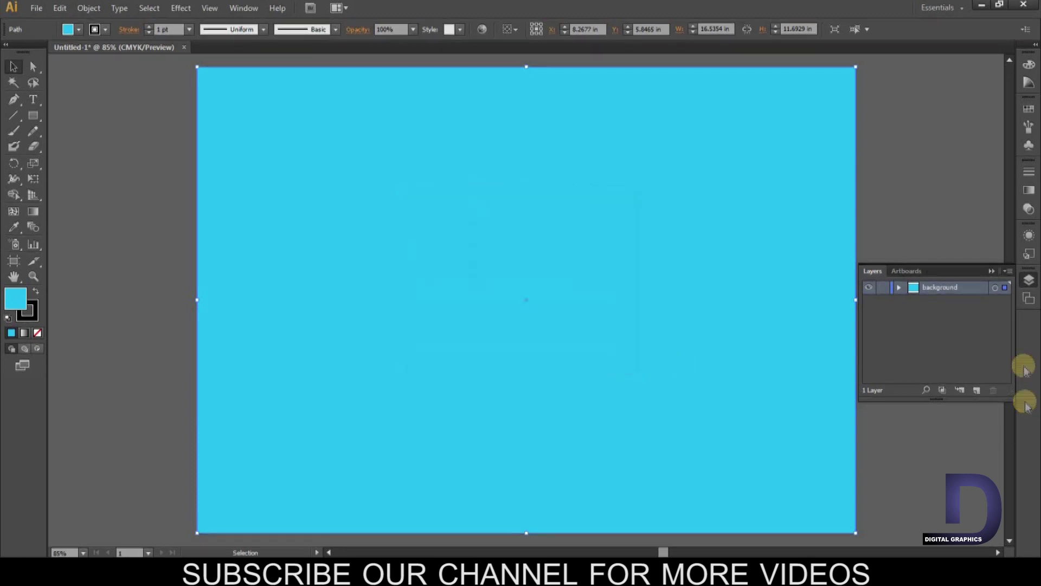
pyautogui.click(884, 293)
# Step: Add a new Layer 2 above the background layer
pyautogui.press('m')
pyautogui.click(1029, 280)
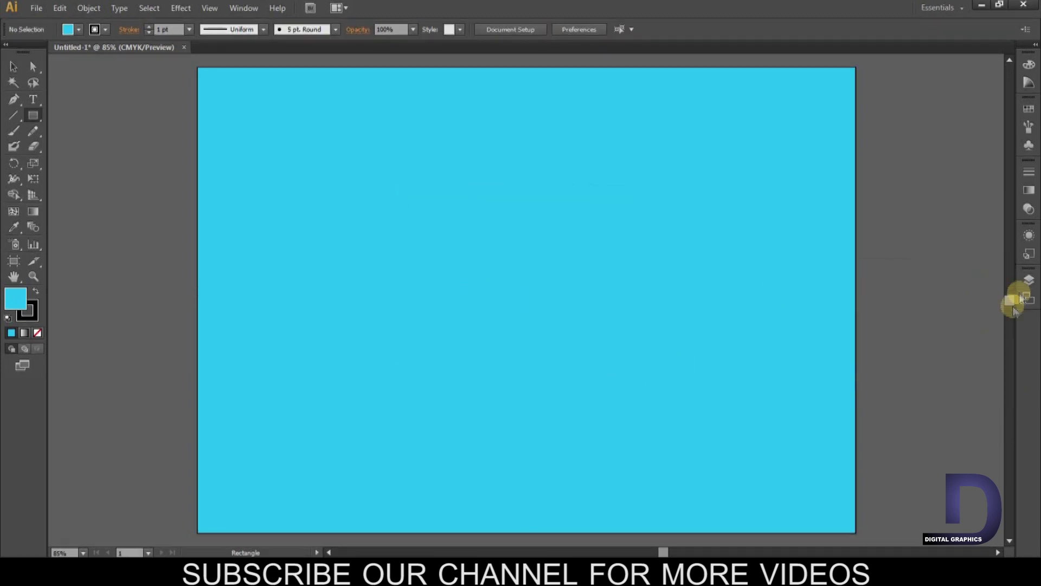
pyautogui.click(1029, 282)
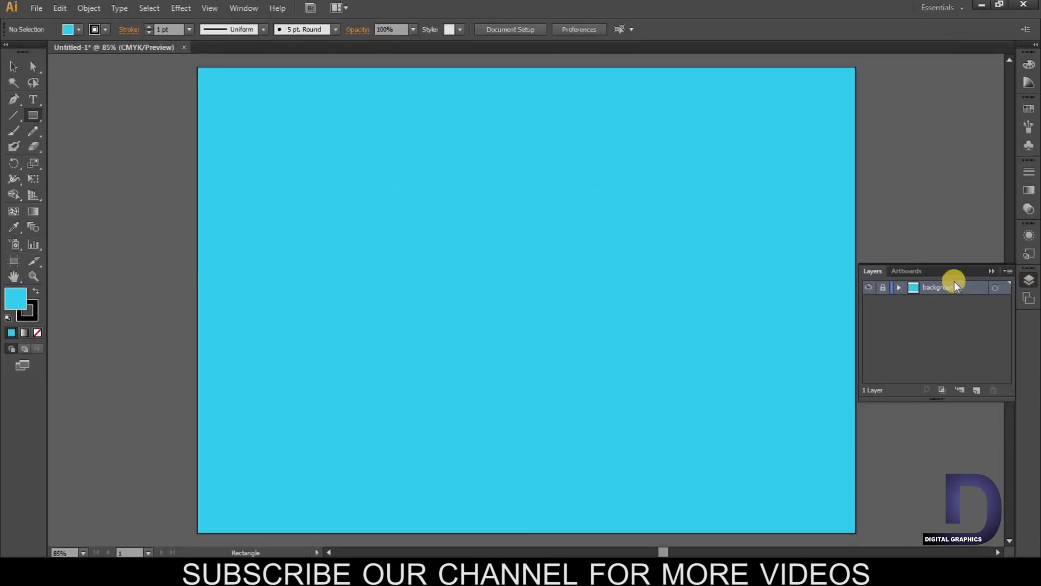
pyautogui.click(977, 391)
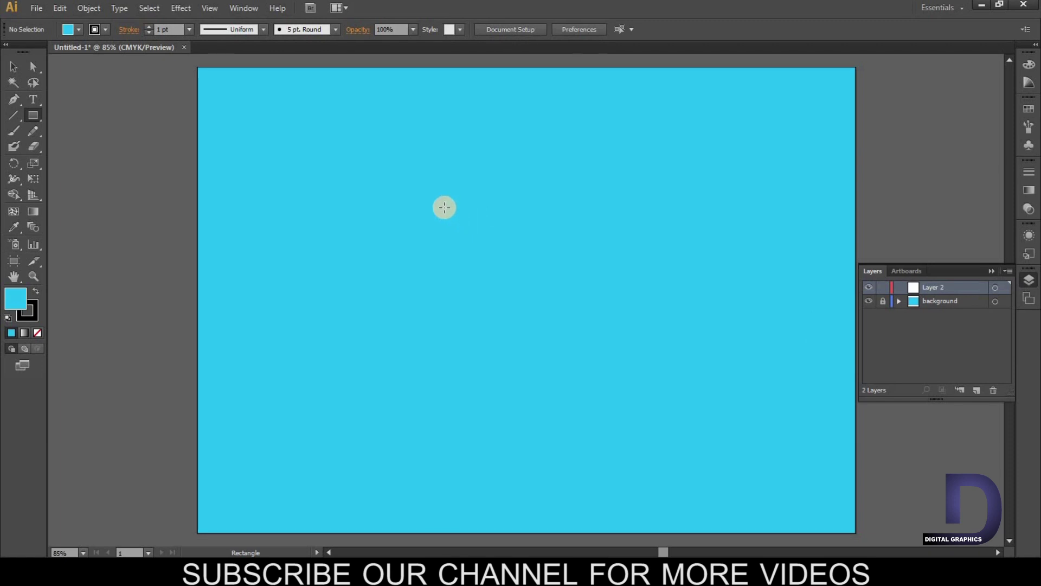
# Step: Draw a small test rectangle on Layer 2 and give it a very dark fill
pyautogui.moveTo(444, 206); pyautogui.dragTo(588, 305)
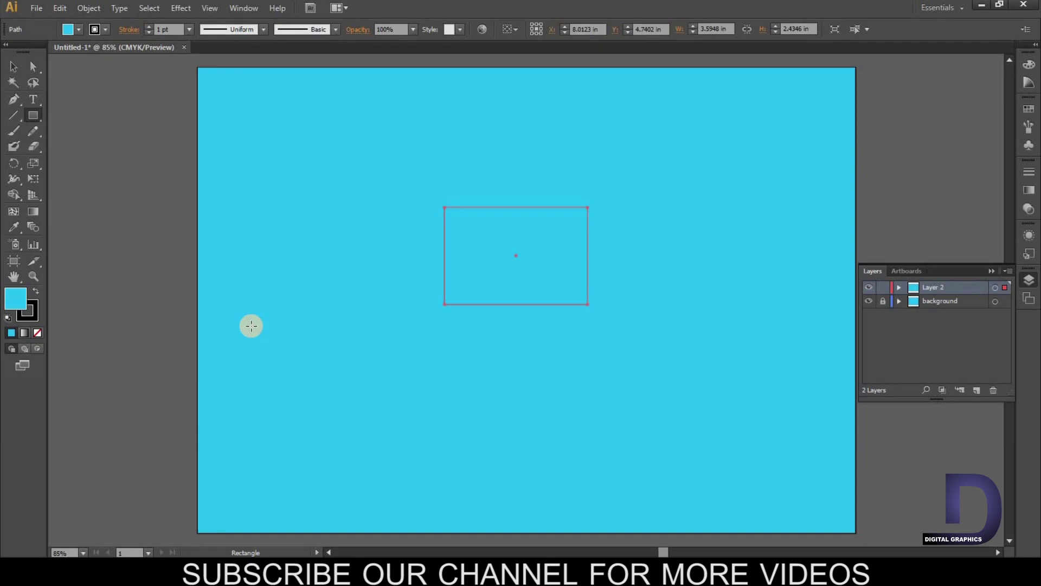
pyautogui.doubleClick(13, 301)
pyautogui.moveTo(604, 317); pyautogui.dragTo(687, 388)
pyautogui.click(835, 243)
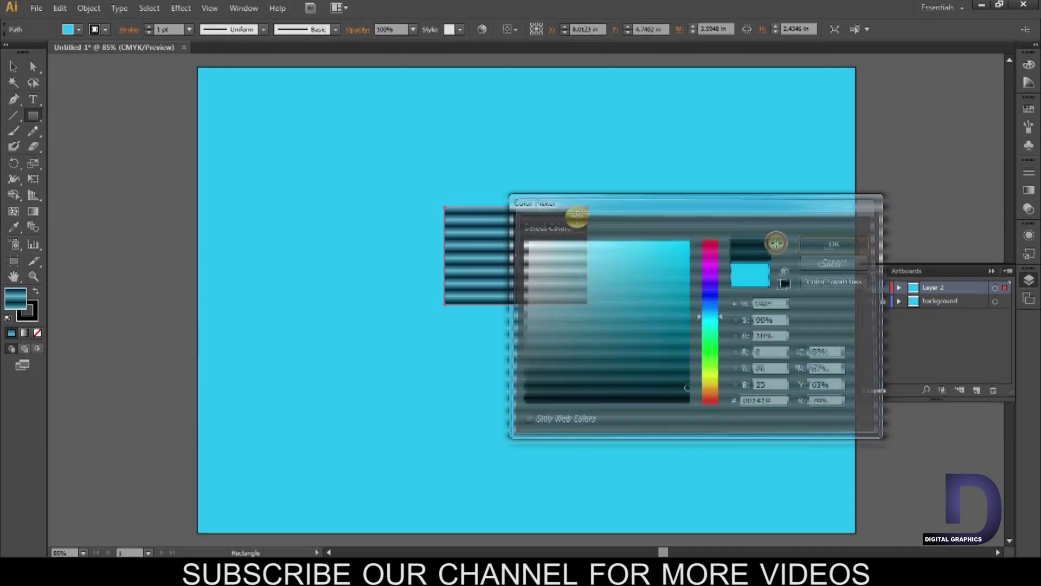
# Step: Move the dark test rectangle, then delete it and the cyan background rectangle
pyautogui.click(14, 68)
pyautogui.moveTo(500, 253)
pyautogui.mouseDown()
pyautogui.moveTo(404, 287)
pyautogui.moveTo(679, 230)
pyautogui.mouseUp()
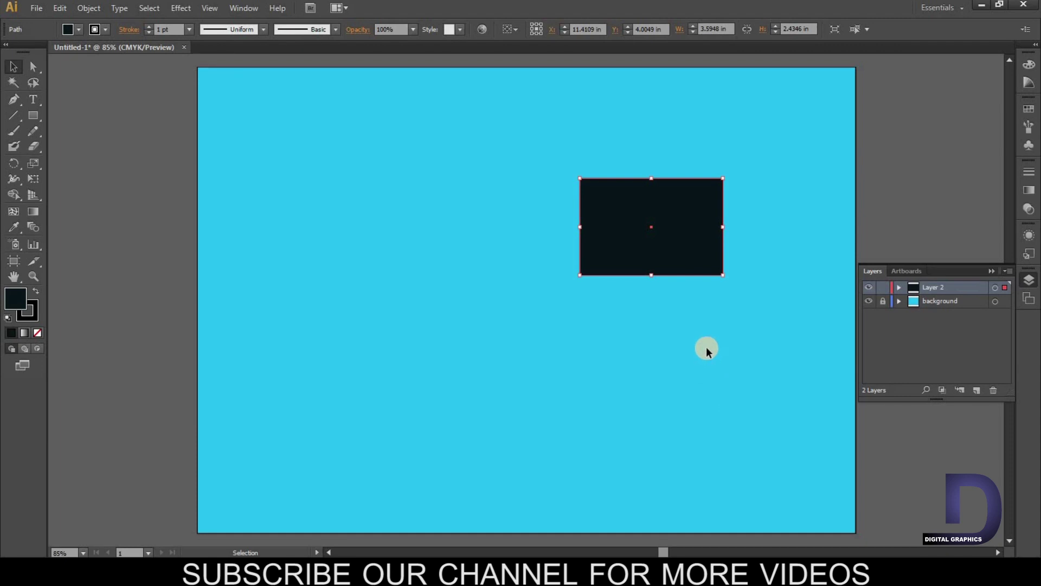
pyautogui.press('Delete')
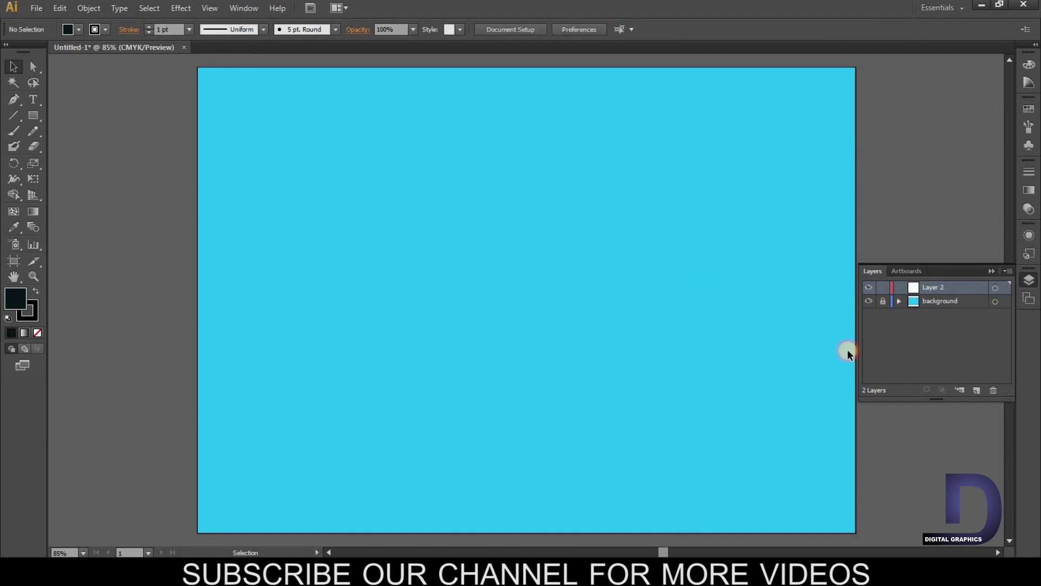
pyautogui.click(515, 310)
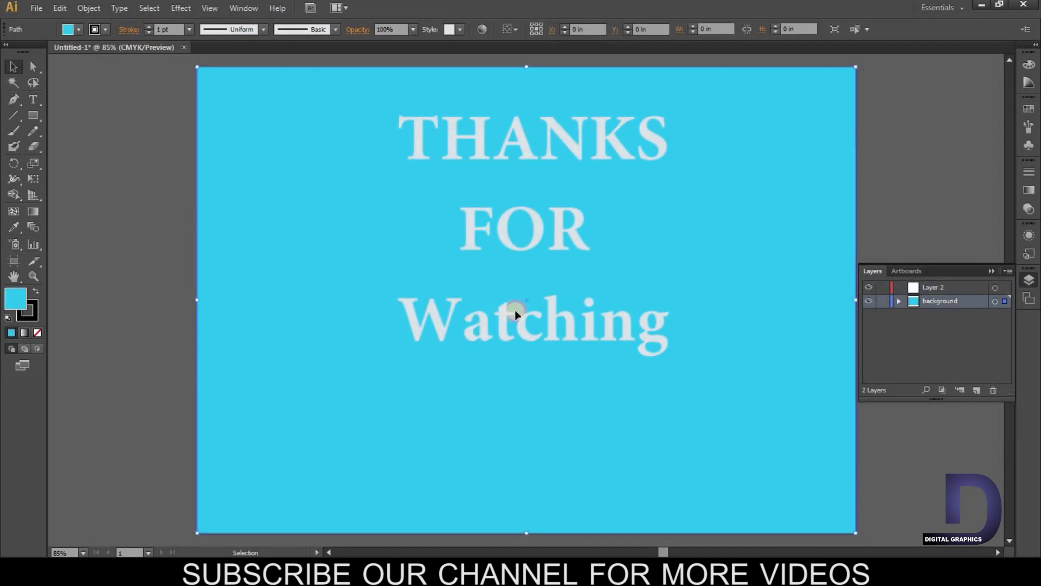
pyautogui.press('Delete')
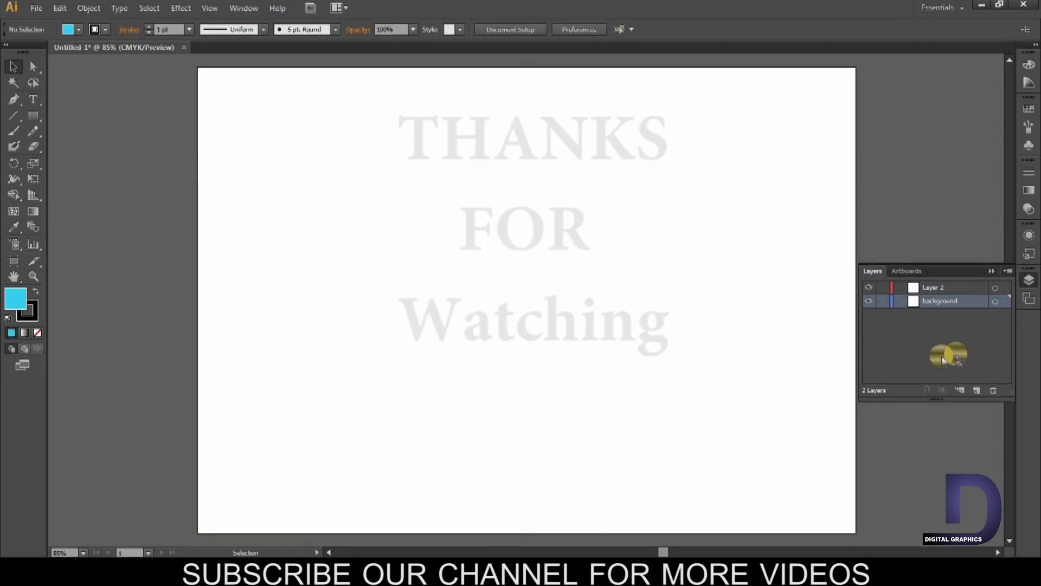